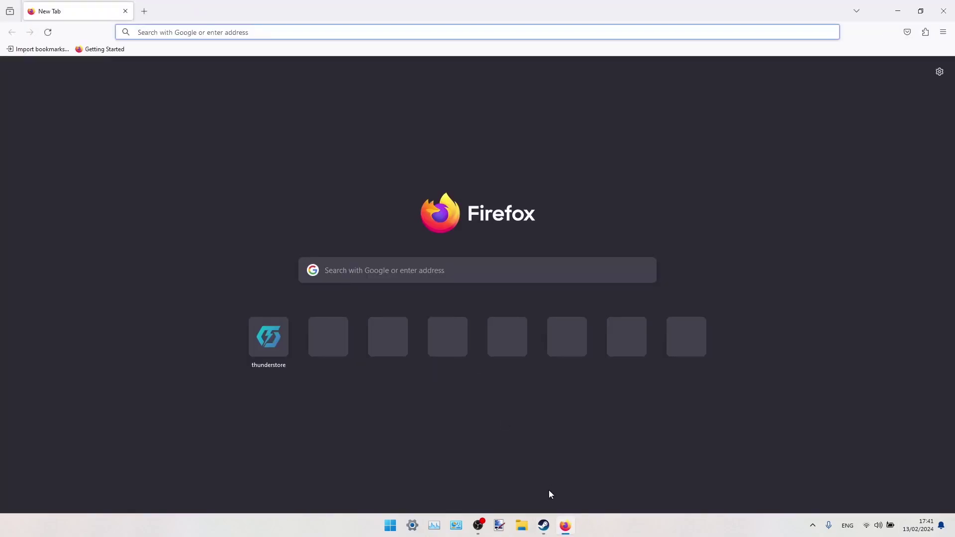
# Step: Search the web in Firefox for "lethal company mods" and open Thunderstore's The Lethal Company Mod Database
pyautogui.moveTo(573, 529)
pyautogui.click(566, 526)
pyautogui.click(567, 527)
pyautogui.click(166, 34)
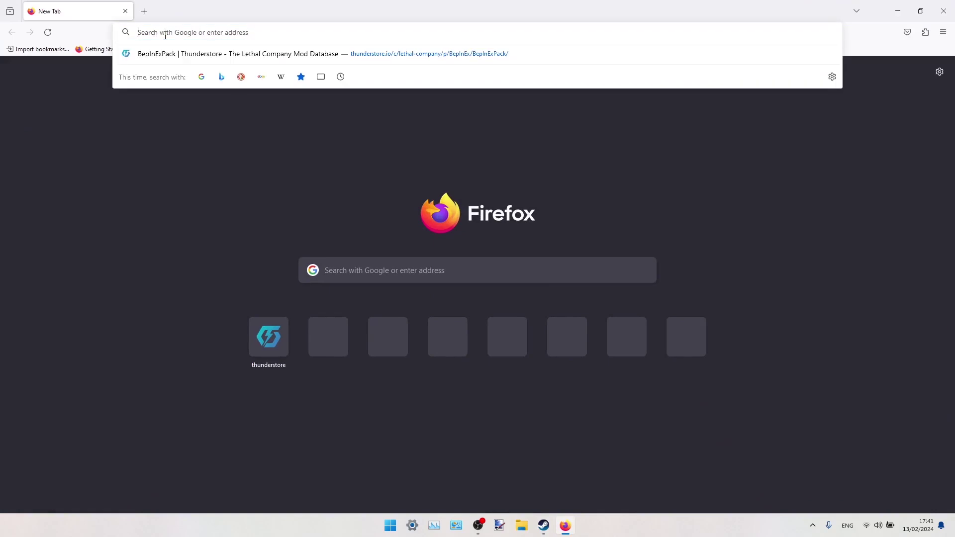
pyautogui.write('lethal')
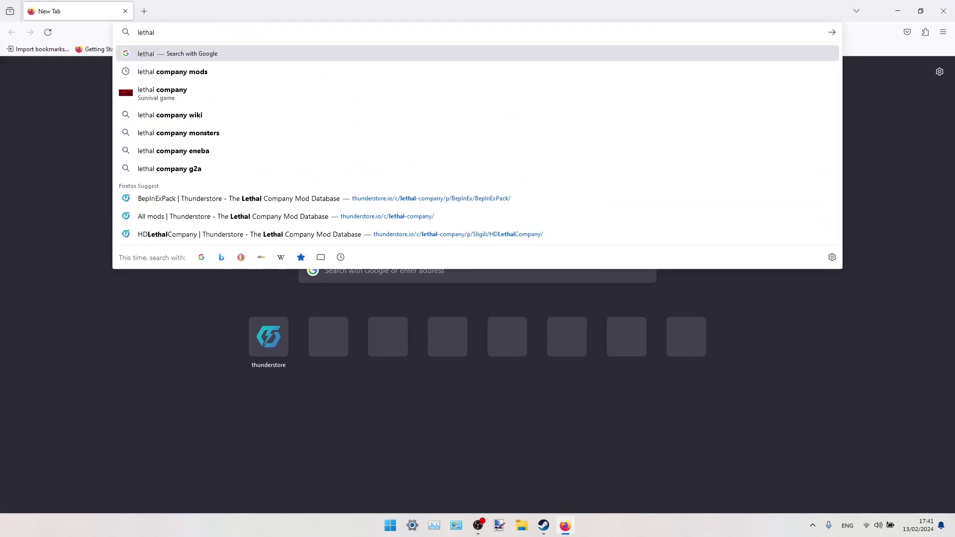
pyautogui.press('Down')
pyautogui.press('Return')
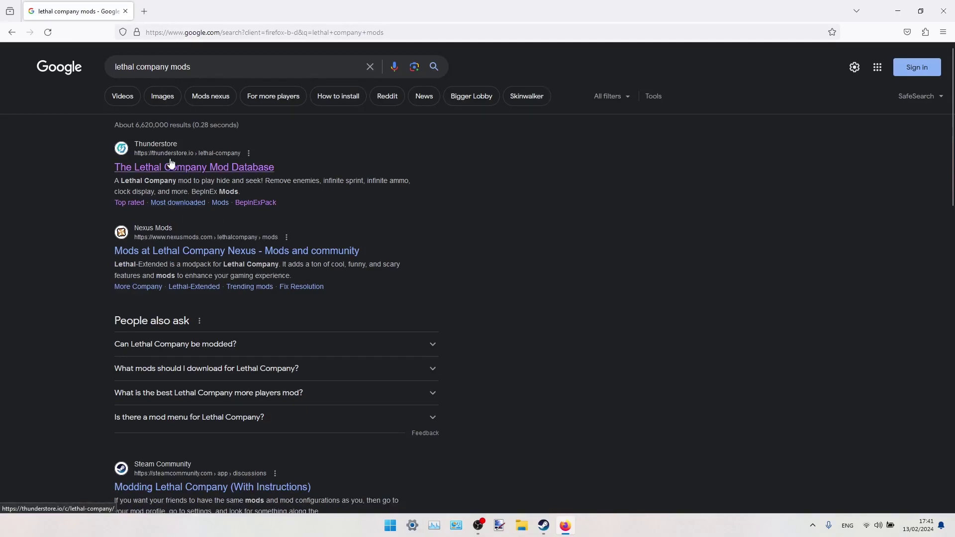
pyautogui.click(152, 167)
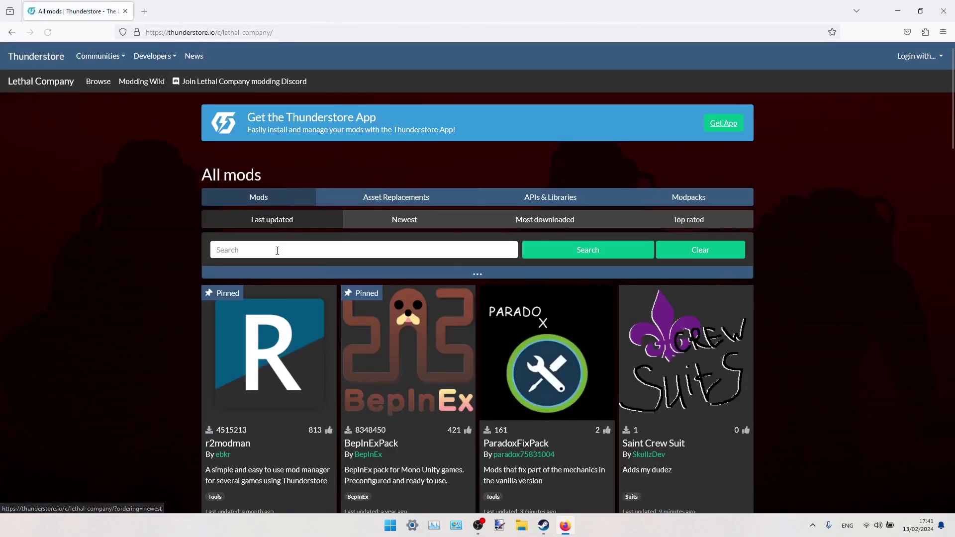
# Step: Search the mod database for "hdlethalcompany" and open the HDLethalCompany mod's page
pyautogui.click(274, 248)
pyautogui.write('hdle')
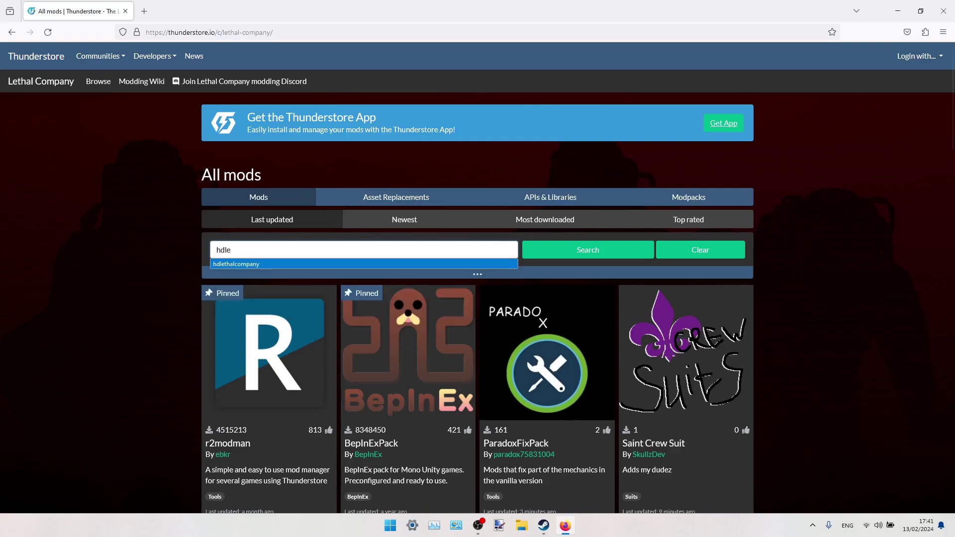
pyautogui.press('Down')
pyautogui.press('Return')
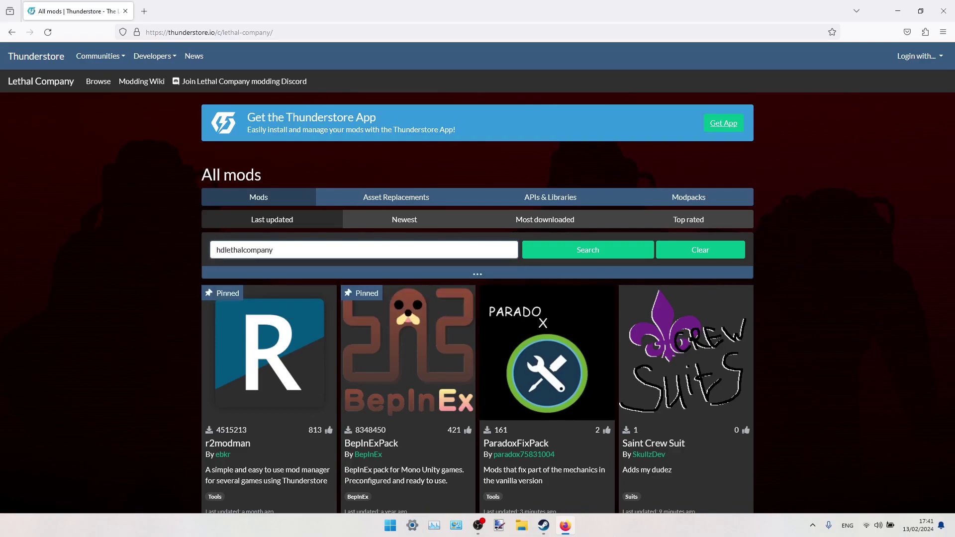
pyautogui.click(592, 253)
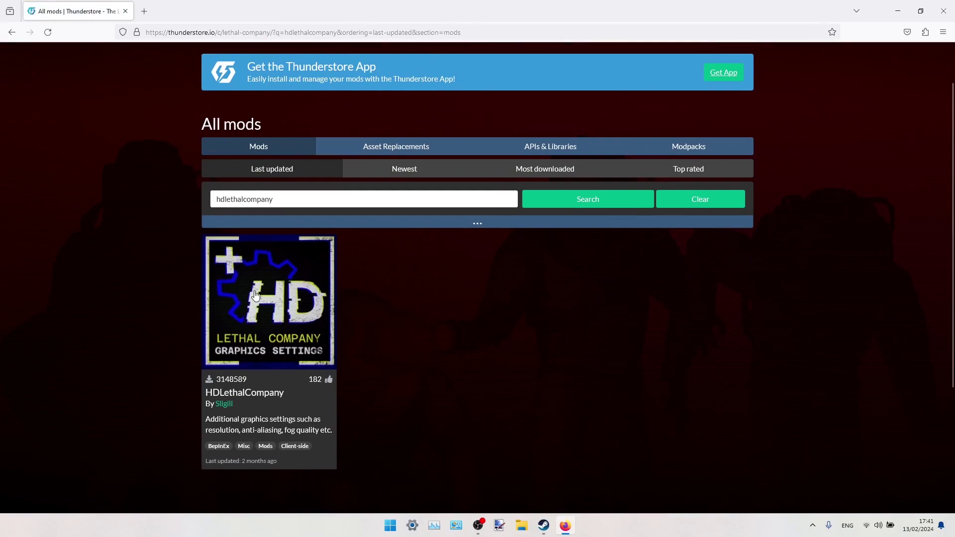
pyautogui.click(258, 294)
# Step: Manually download the HDLethalCompany mod, open the downloaded zip and go into its BepInEx folder
pyautogui.scroll(-2, 829, 262)
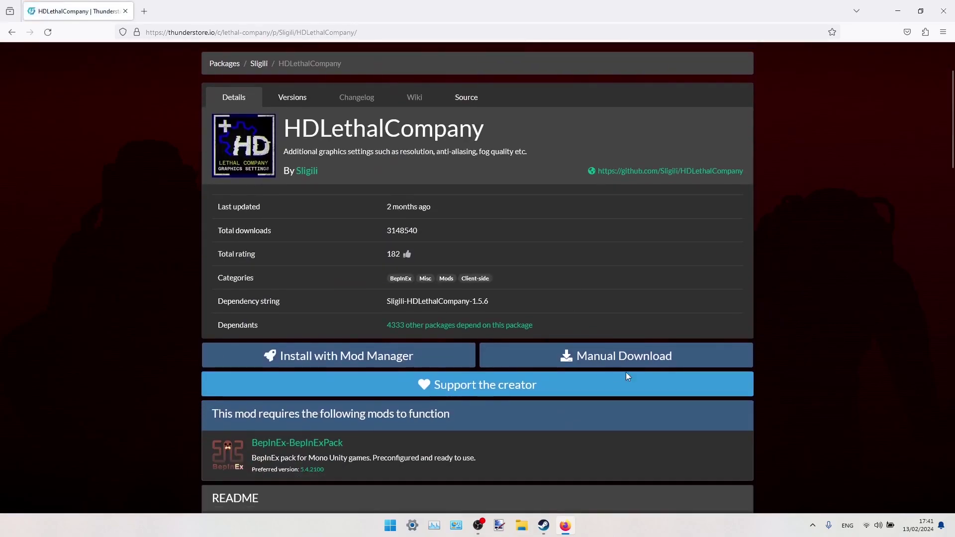
pyautogui.click(662, 366)
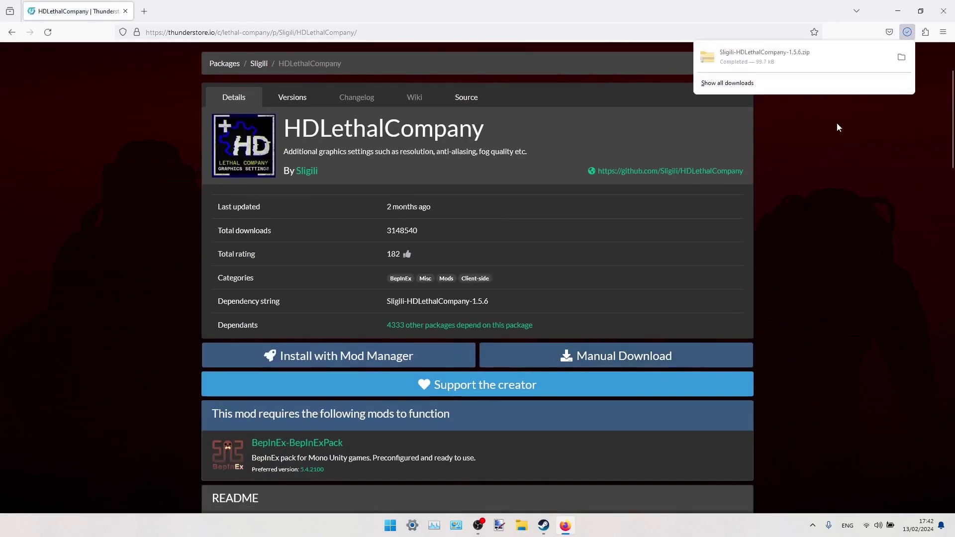
pyautogui.click(784, 55)
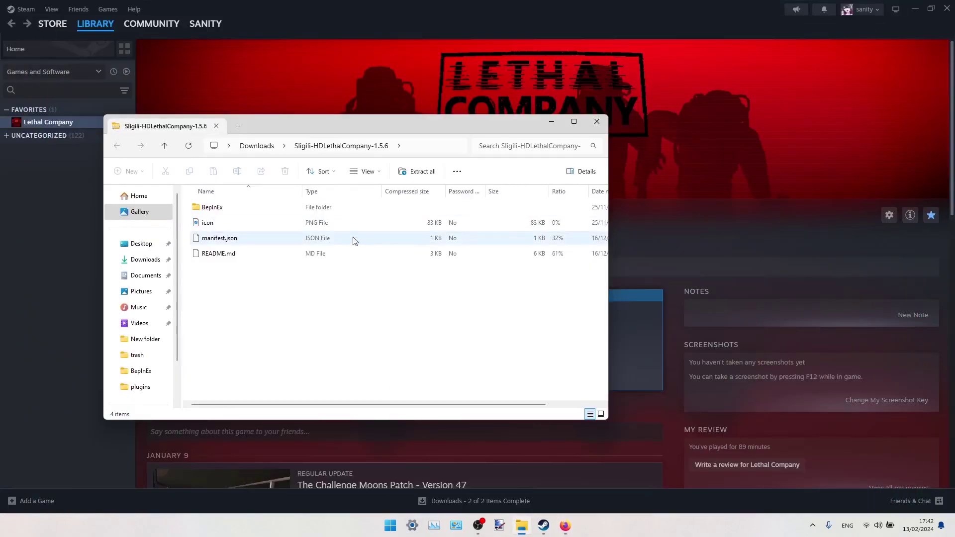
pyautogui.moveTo(326, 117); pyautogui.dragTo(564, 107)
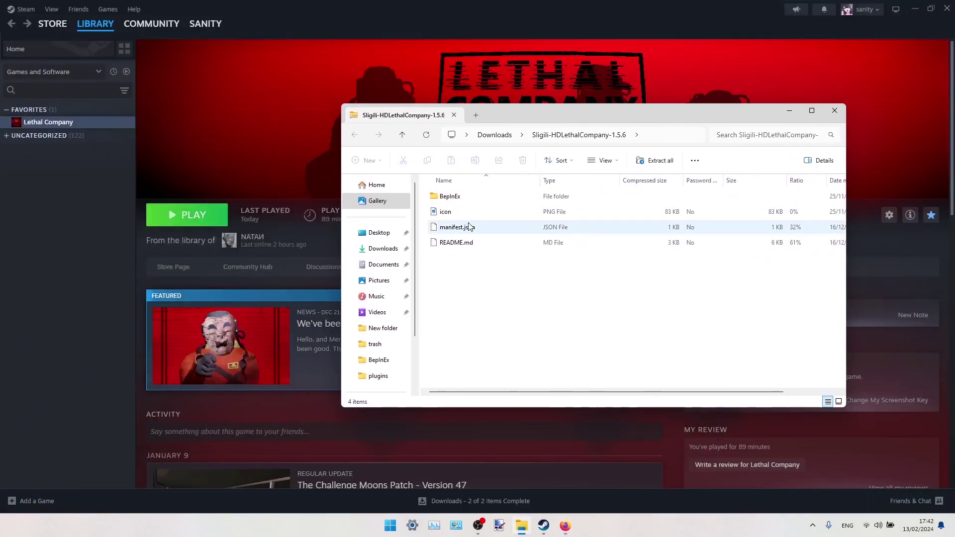
pyautogui.doubleClick(464, 202)
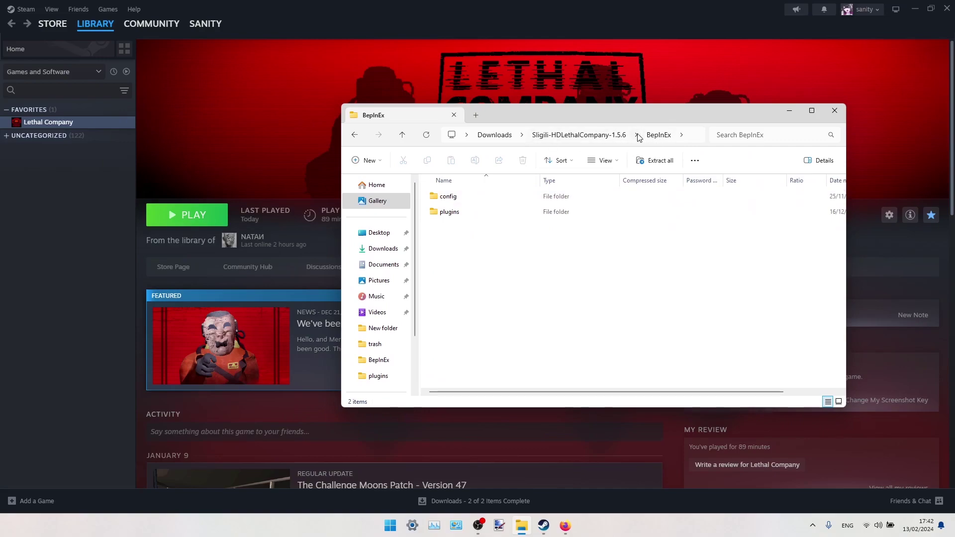
# Step: From the Steam library, browse Lethal Company's installed files and open the BepInEx folder in the game directory
pyautogui.rightClick(60, 124)
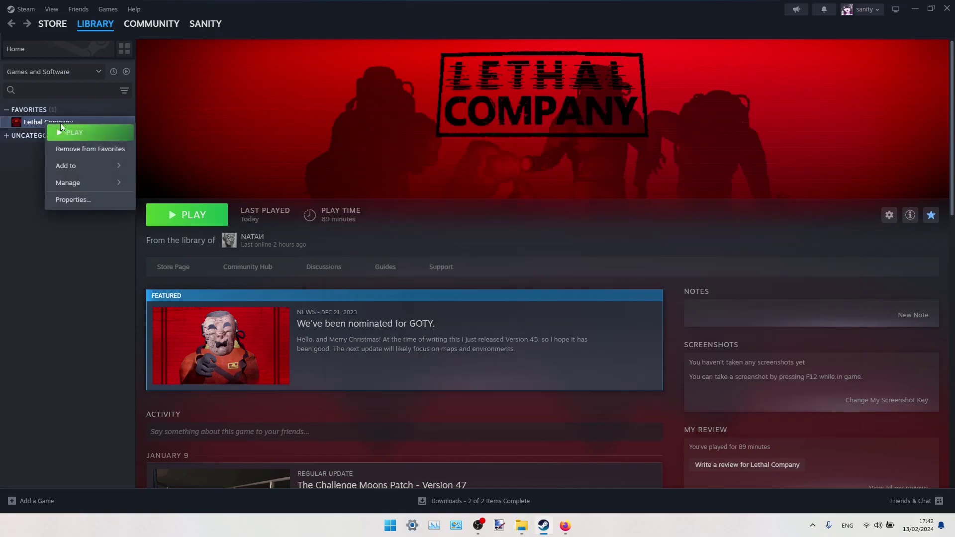
pyautogui.click(85, 200)
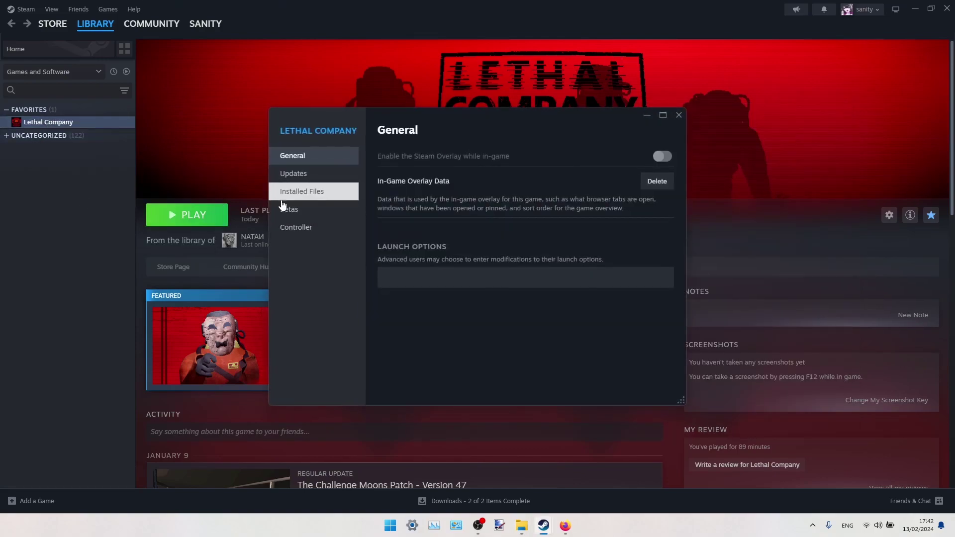
pyautogui.click(315, 193)
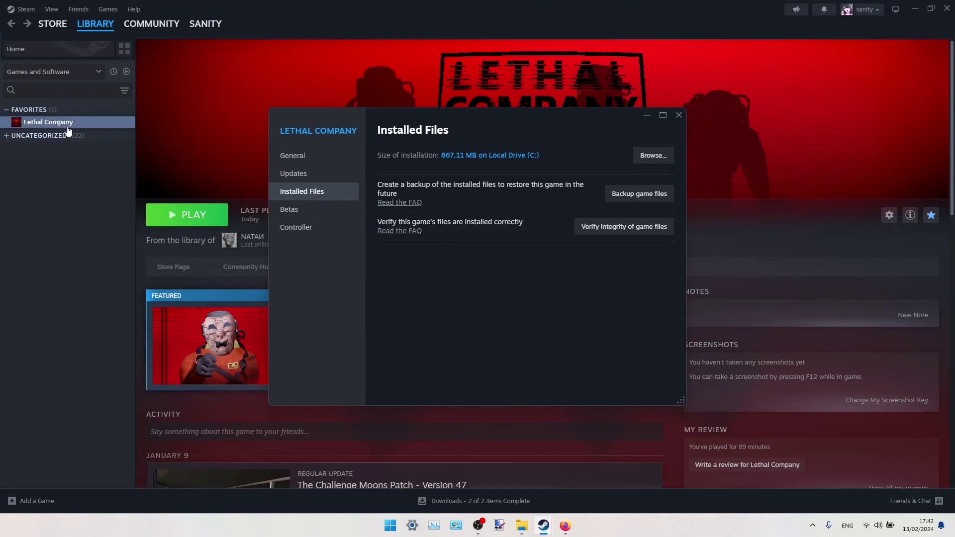
pyautogui.click(658, 162)
pyautogui.click(915, 8)
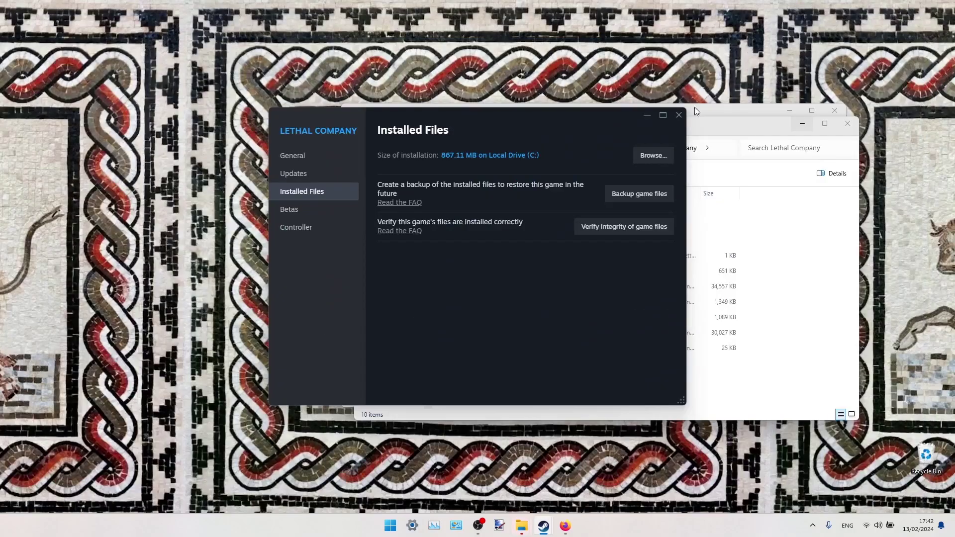
pyautogui.click(679, 115)
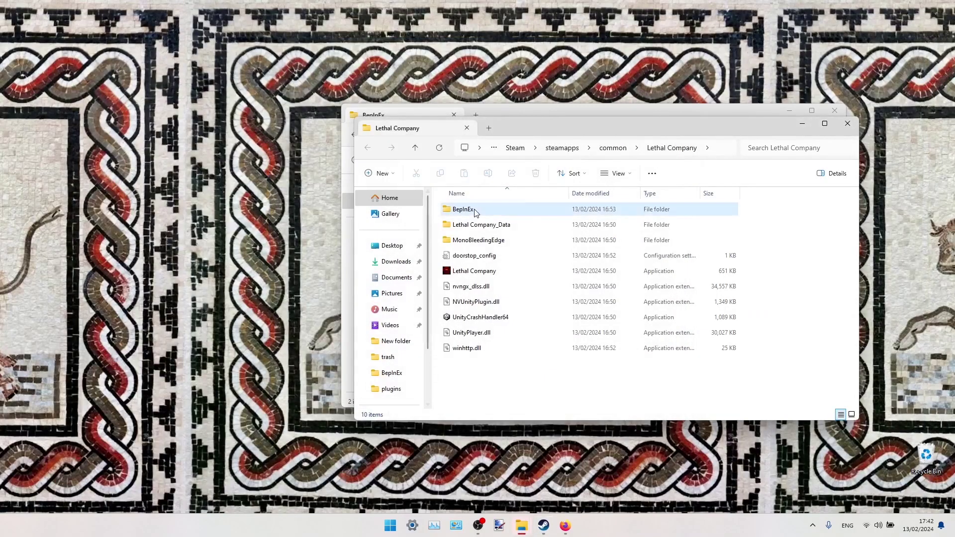
pyautogui.doubleClick(463, 208)
# Step: Place the two BepInEx windows side by side and copy the archive's config and plugins folders into the game's BepInEx folder
pyautogui.moveTo(599, 128); pyautogui.dragTo(305, 144)
pyautogui.moveTo(676, 121); pyautogui.dragTo(735, 126)
pyautogui.moveTo(493, 277); pyautogui.dragTo(248, 356)
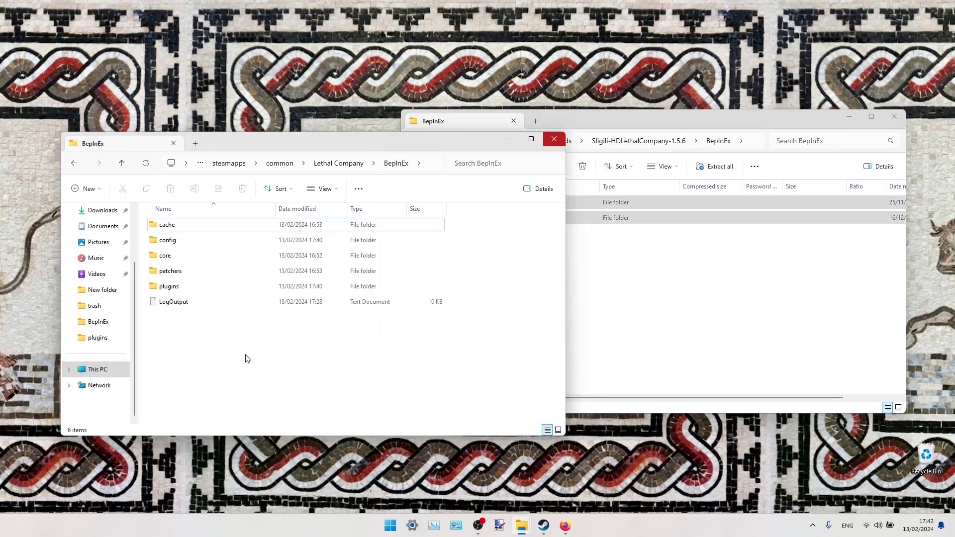
# Step: Go up from the game's BepInEx folder to the steamapps common folder and close the mod archive window
pyautogui.click(433, 163)
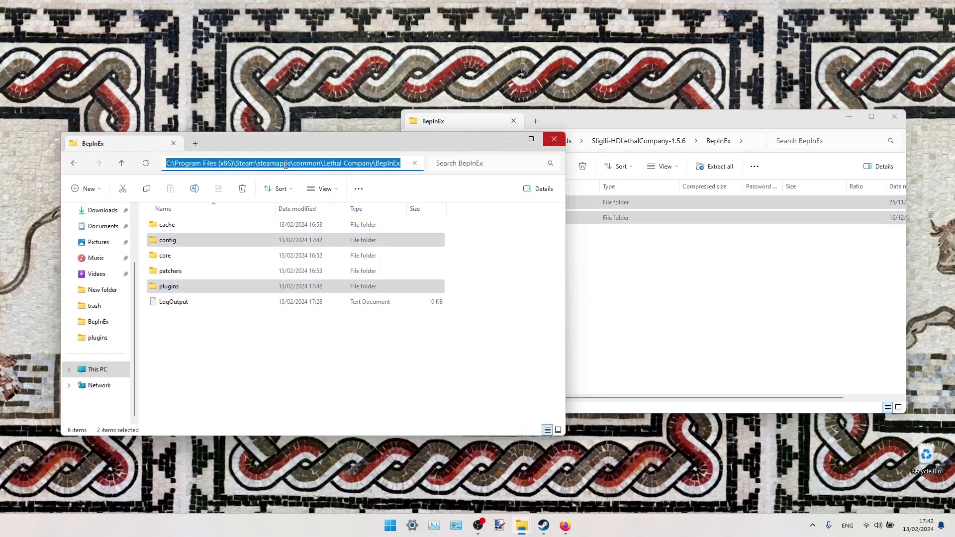
pyautogui.click(281, 366)
pyautogui.click(280, 164)
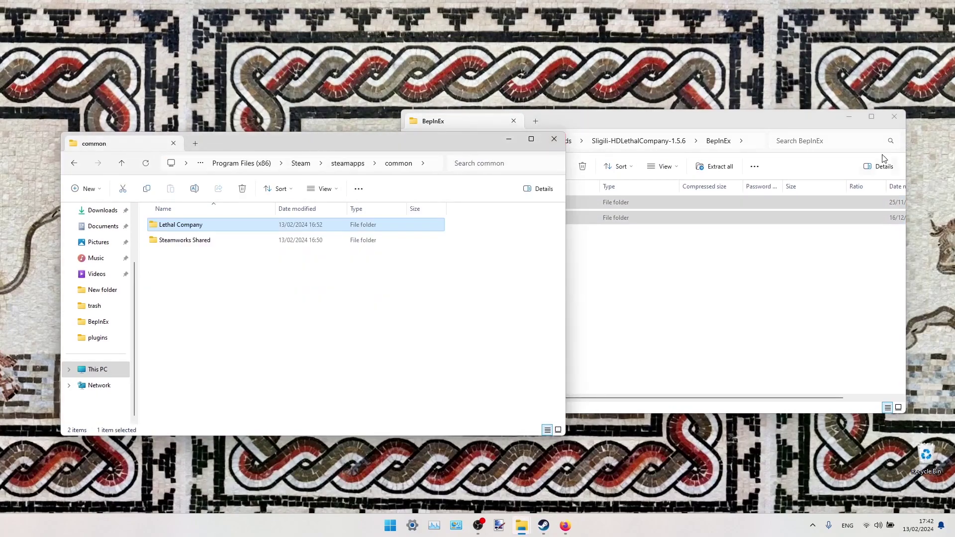
pyautogui.click(894, 117)
# Step: Switch to Steam, launch Lethal Company to its main menu and leave the game
pyautogui.click(544, 526)
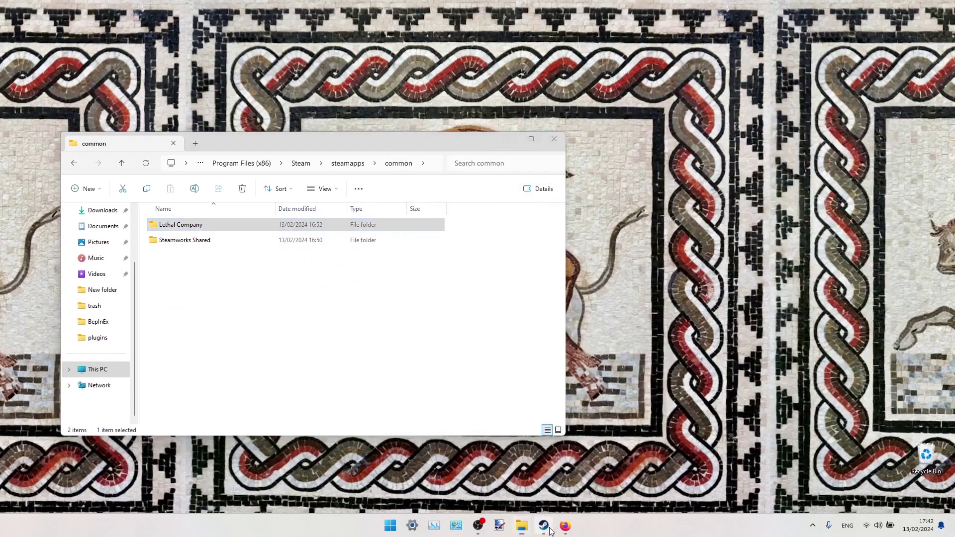
pyautogui.click(179, 216)
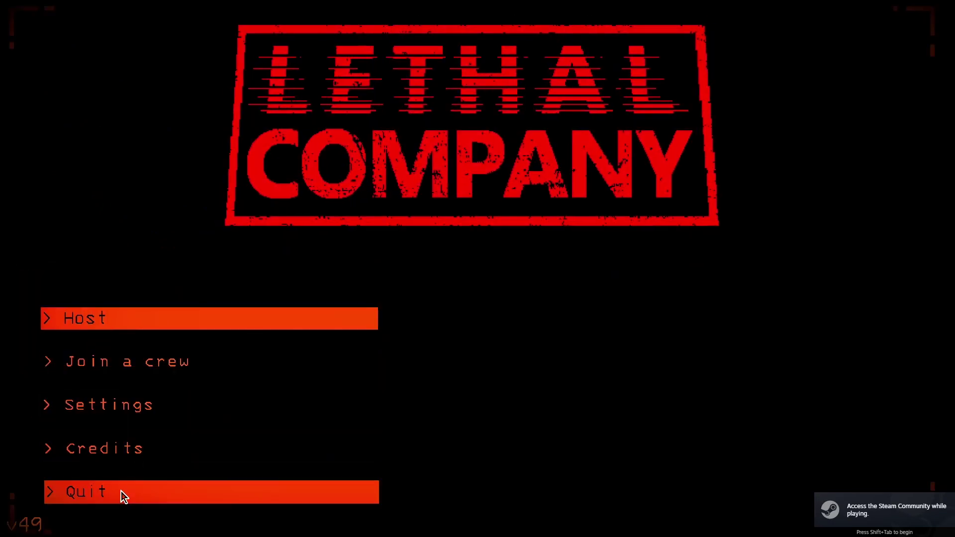
pyautogui.hotkey('alt', 'Tab')
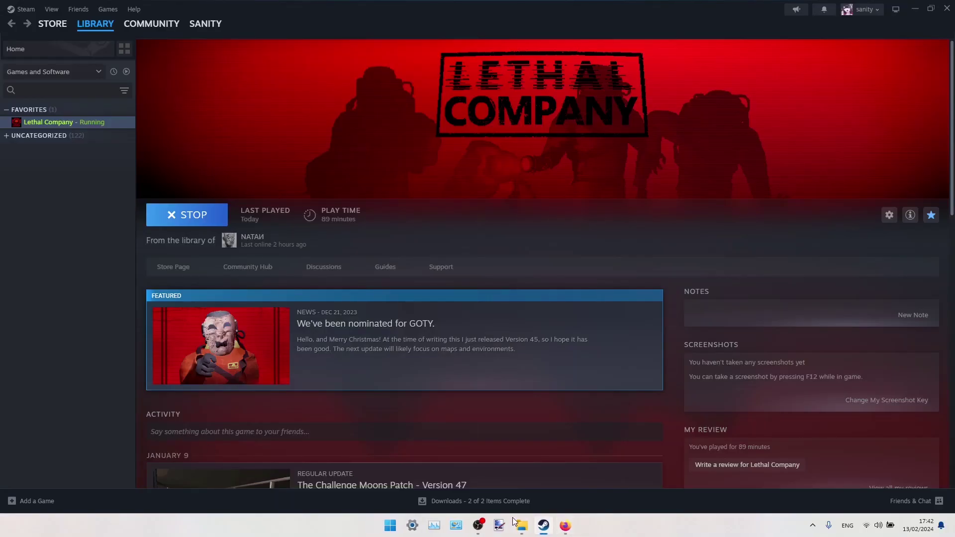
# Step: In File Explorer, open the HDLethalCompany file from Lethal Company's BepInEx config folder and move its Notepad window aside
pyautogui.click(521, 526)
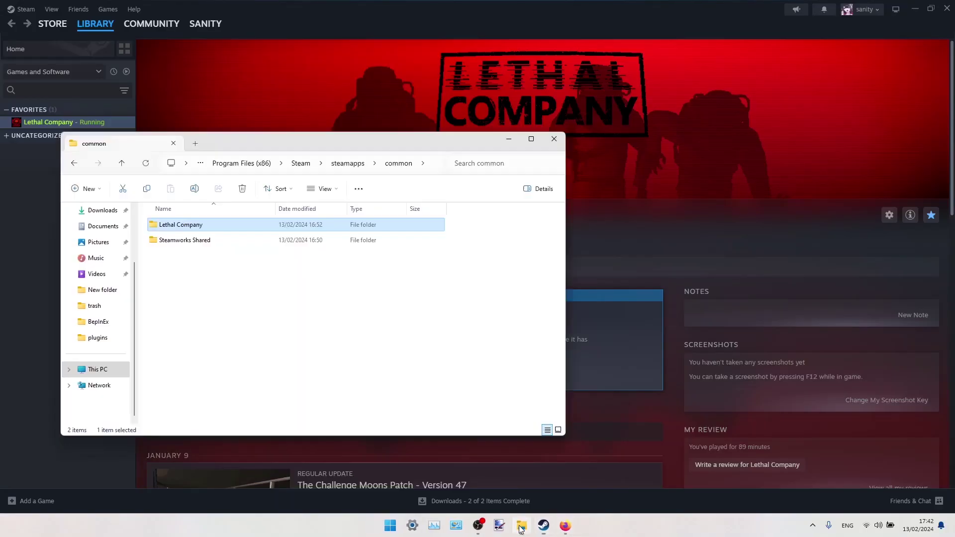
pyautogui.doubleClick(177, 225)
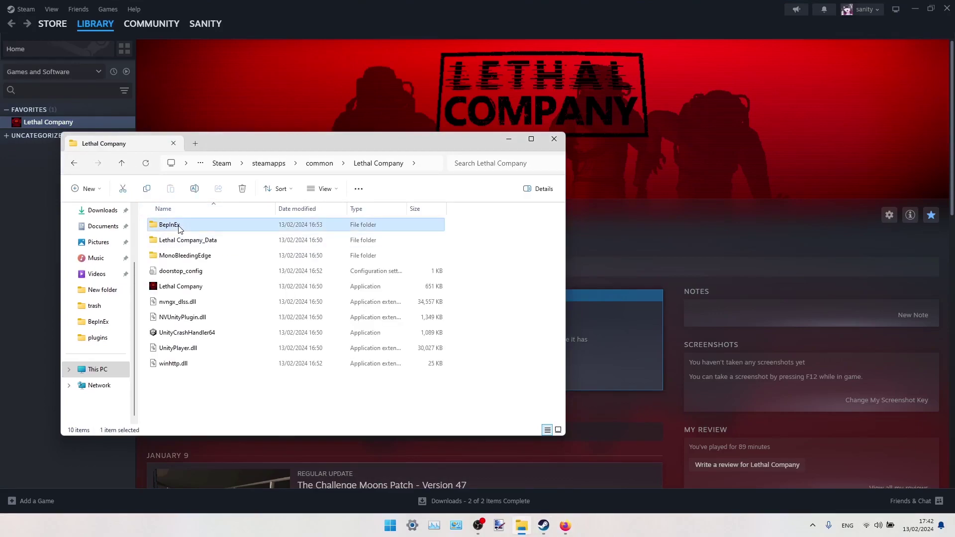
pyautogui.doubleClick(179, 225)
pyautogui.doubleClick(194, 242)
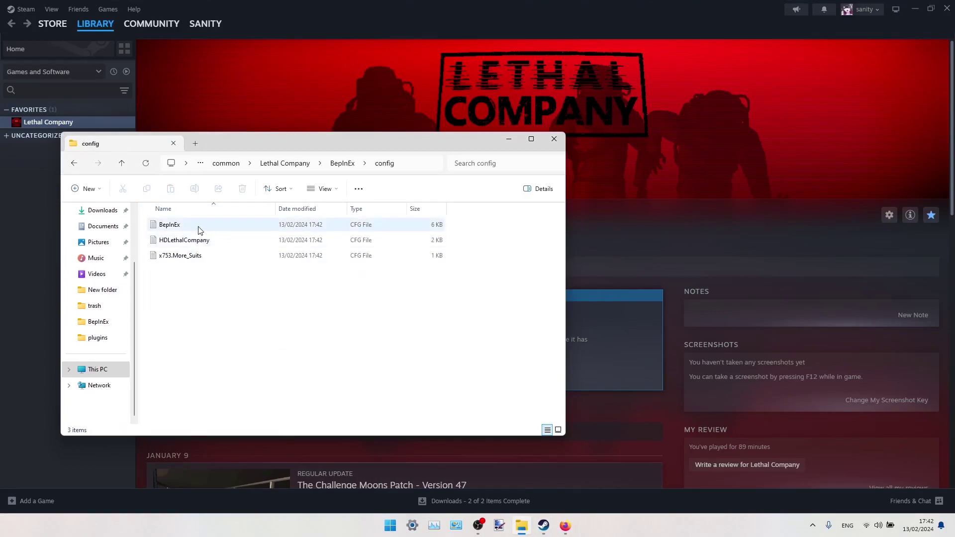
pyautogui.click(169, 241)
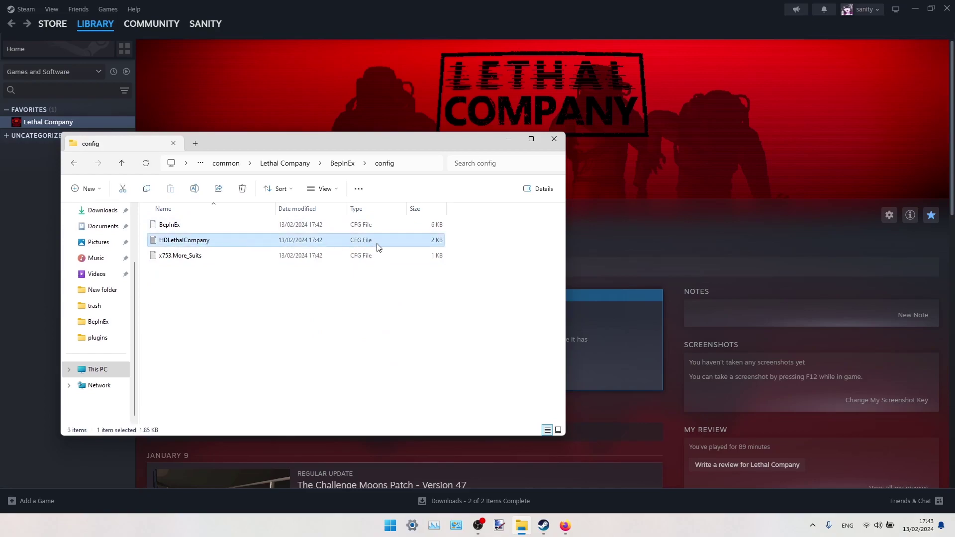
pyautogui.doubleClick(187, 243)
pyautogui.moveTo(183, 52); pyautogui.dragTo(391, 69)
pyautogui.rightClick(179, 242)
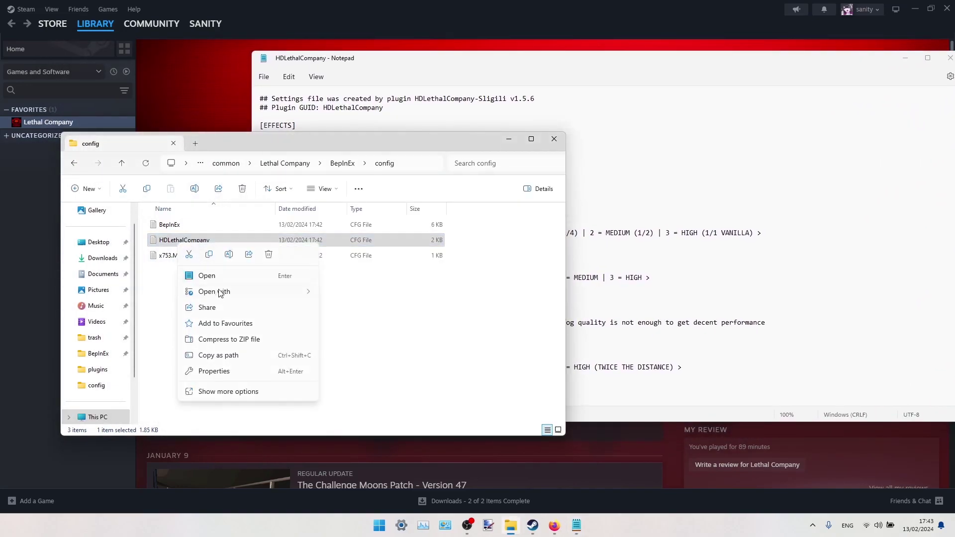
pyautogui.moveTo(222, 293)
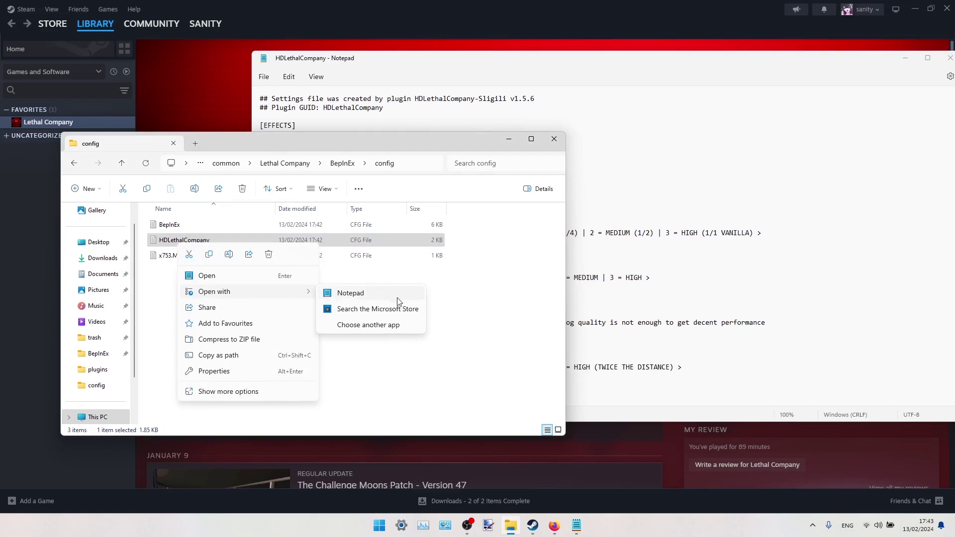
pyautogui.click(428, 323)
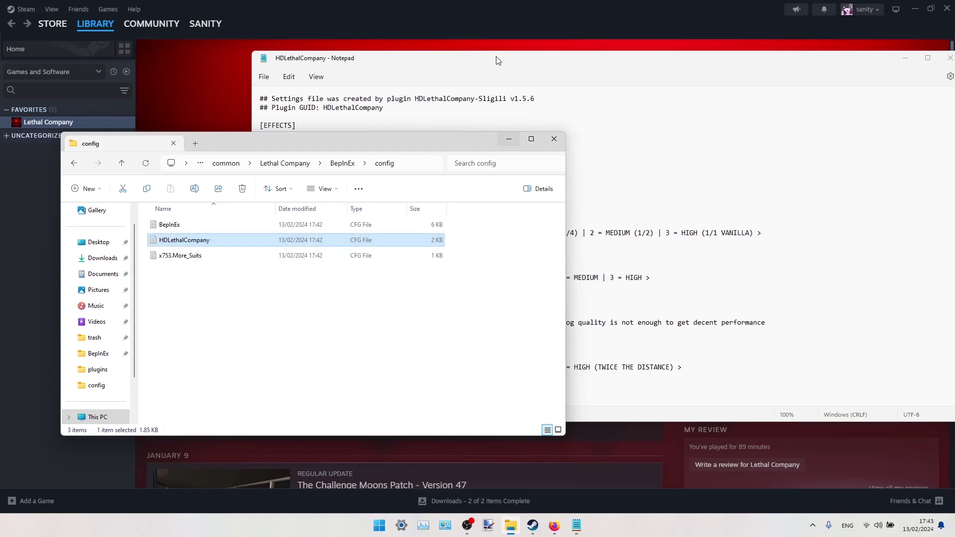
# Step: Set TextureQuality to 0 and FogQuality to 0 in the HDLethalCompany config file
pyautogui.click(496, 58)
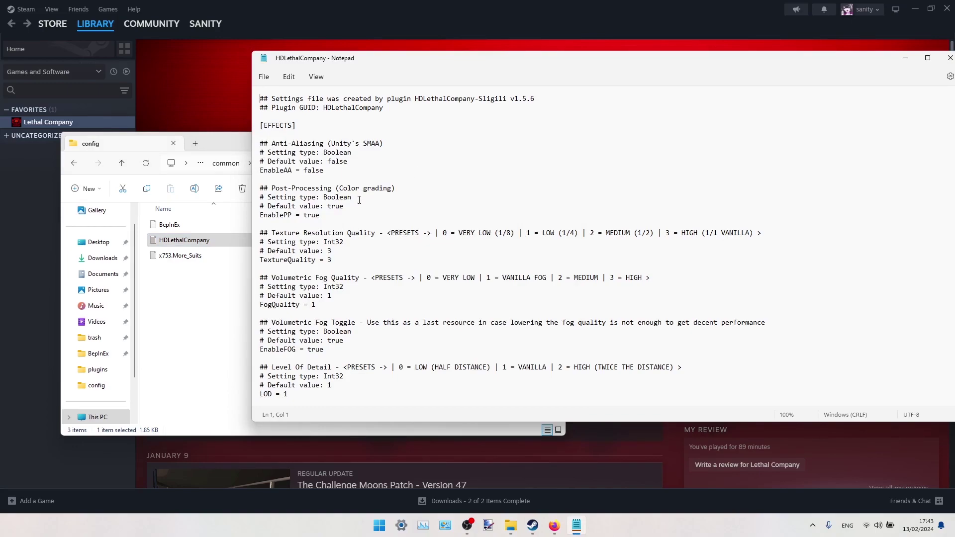
pyautogui.scroll(-2, 385, 238)
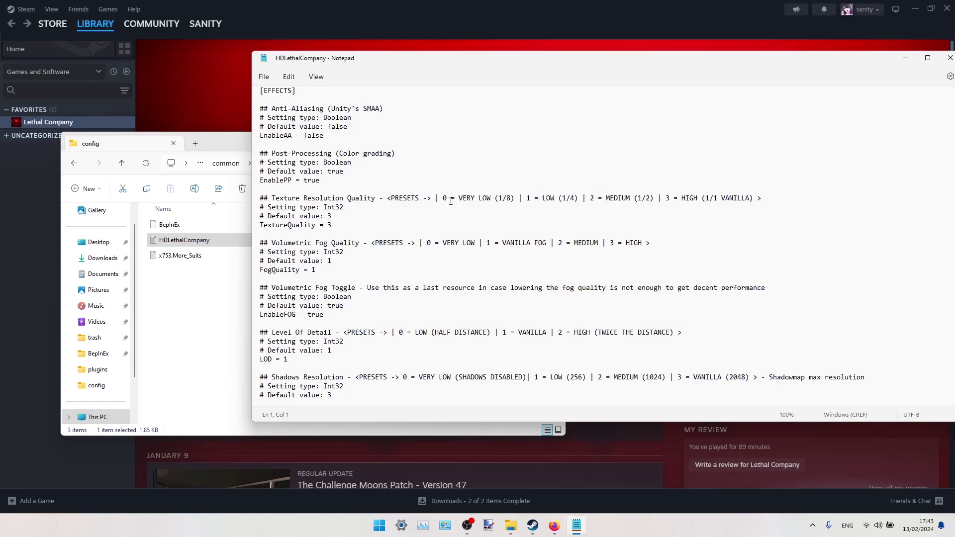
pyautogui.moveTo(332, 224)
pyautogui.mouseDown()
pyautogui.moveTo(260, 225)
pyautogui.moveTo(342, 225)
pyautogui.moveTo(327, 225)
pyautogui.mouseUp()
pyautogui.write('0')
pyautogui.click(347, 267)
pyautogui.press('BackSpace')
pyautogui.write('0')
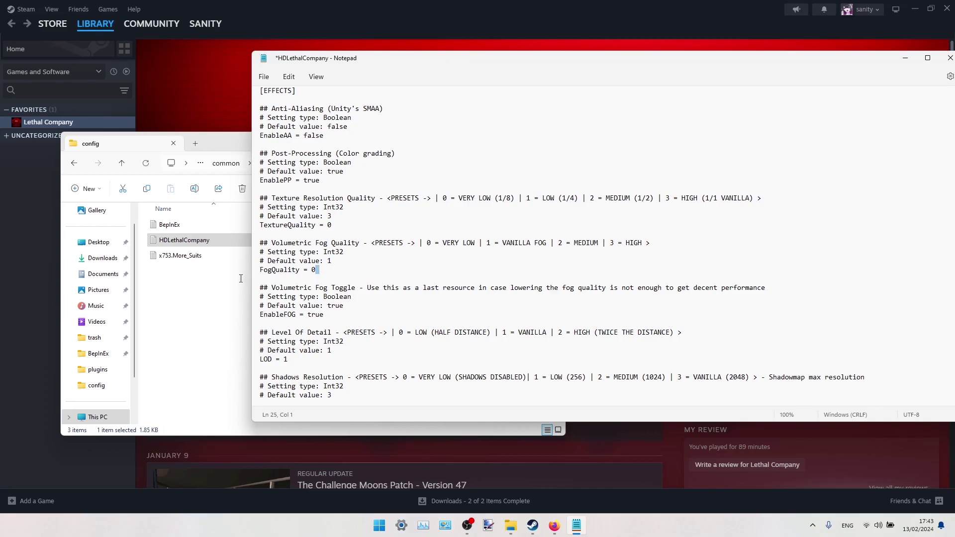
pyautogui.moveTo(317, 270); pyautogui.dragTo(260, 271)
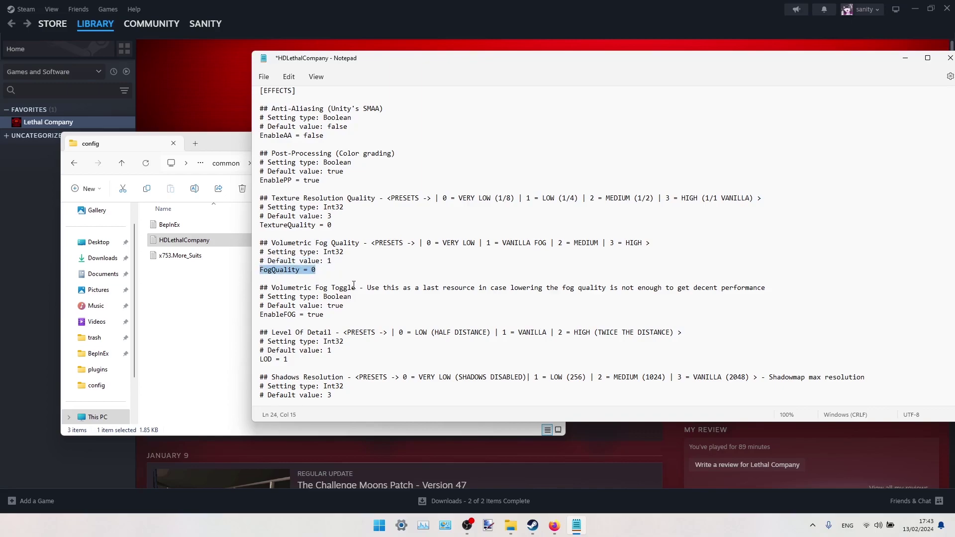
pyautogui.click(340, 288)
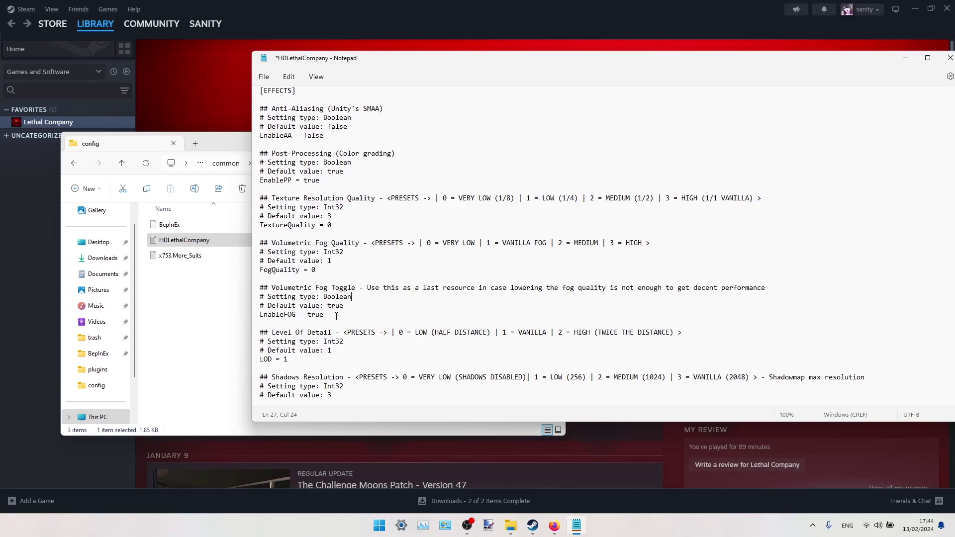
# Step: Set LOD to 0 and ShadowQuality to 0 in the HDLethalCompany config file
pyautogui.scroll(-1, 393, 324)
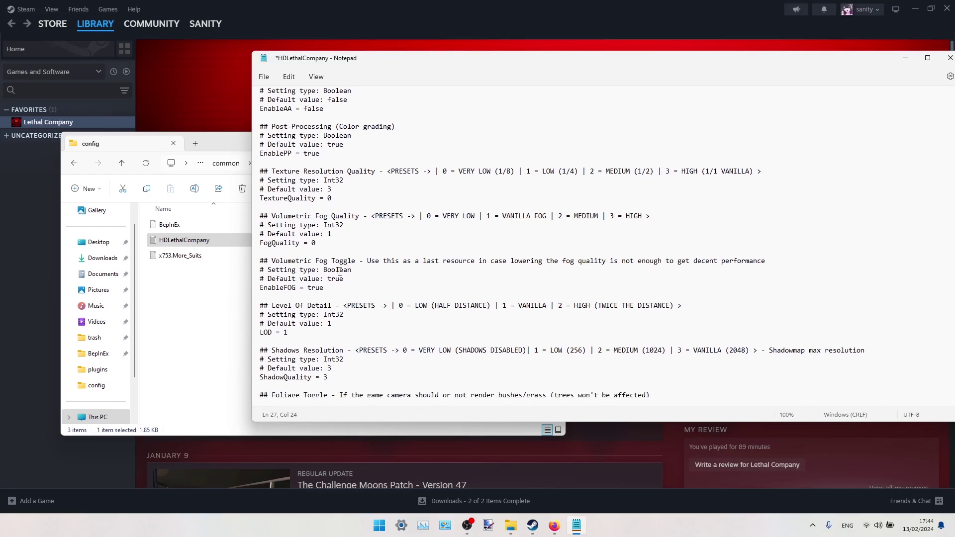
pyautogui.scroll(-2, 373, 211)
pyautogui.moveTo(373, 211); pyautogui.dragTo(575, 208)
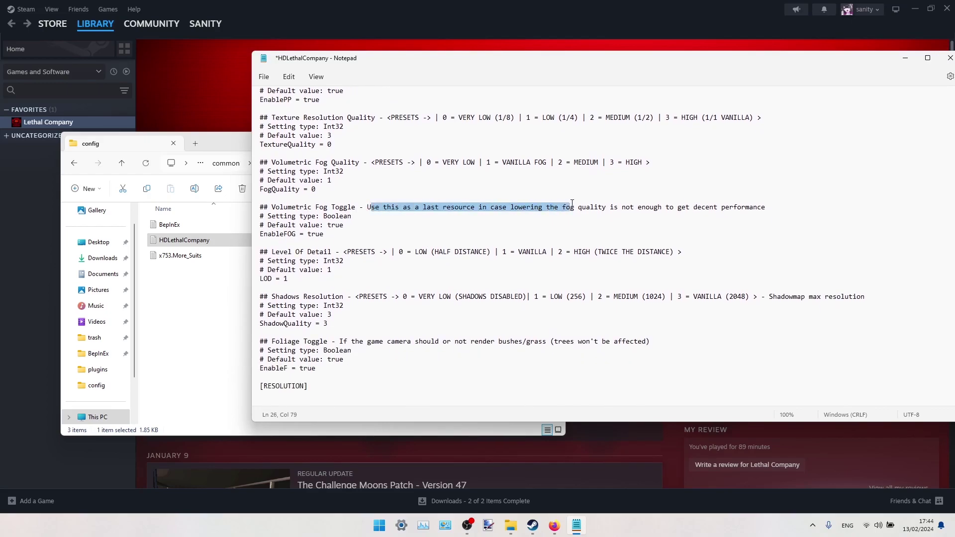
pyautogui.press('Right')
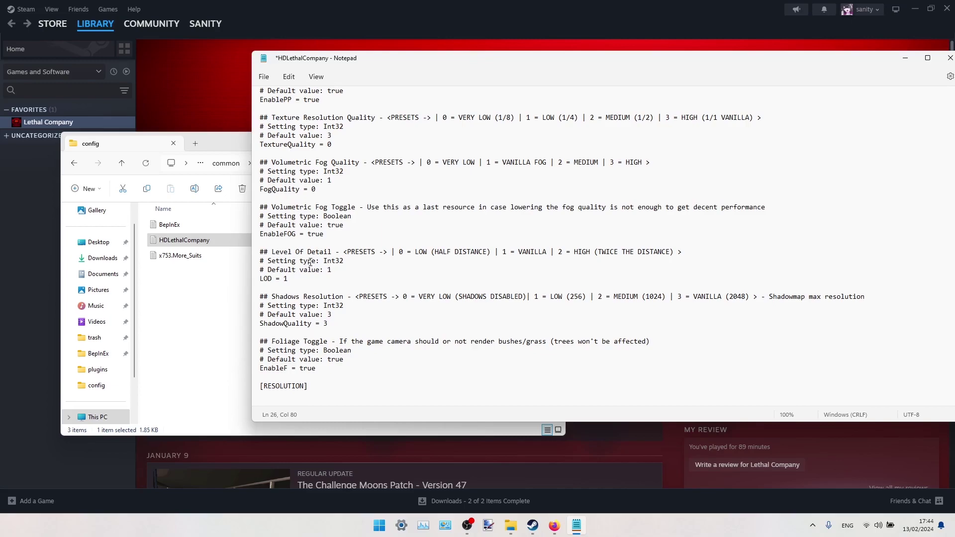
pyautogui.click(314, 279)
pyautogui.write('0')
pyautogui.scroll(-2, 319, 302)
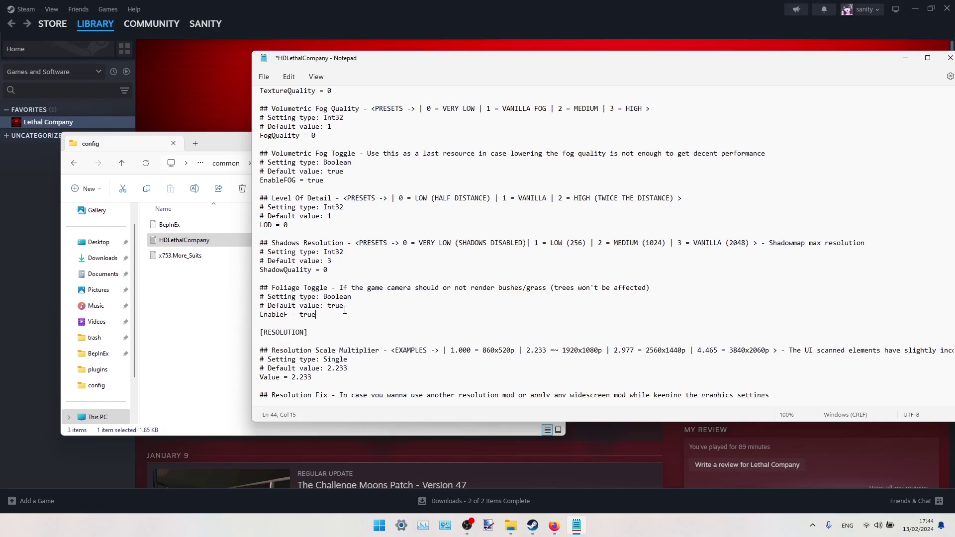
# Step: Save the edited HDLethalCompany config file, then close it and the config folder window
pyautogui.click(318, 323)
pyautogui.scroll(-2, 317, 322)
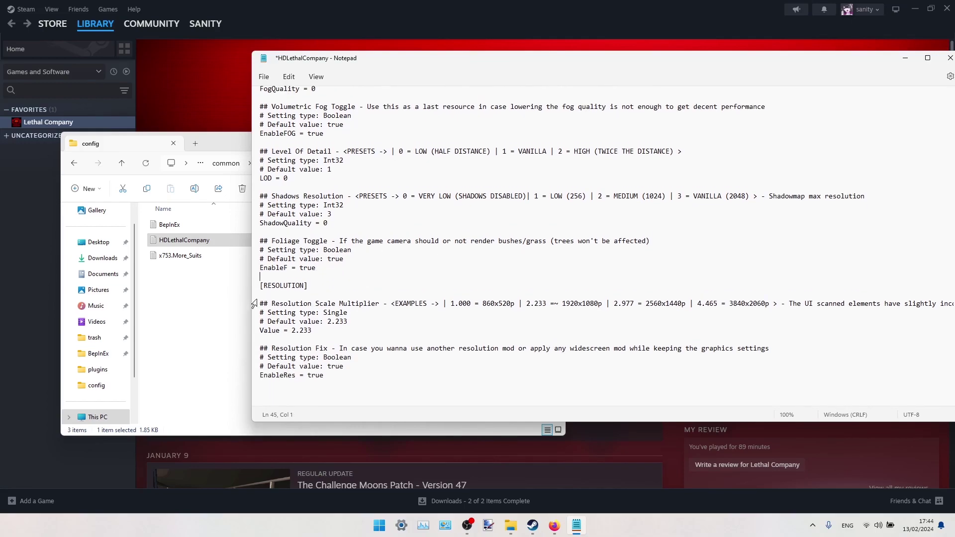
pyautogui.scroll(10, 498, 294)
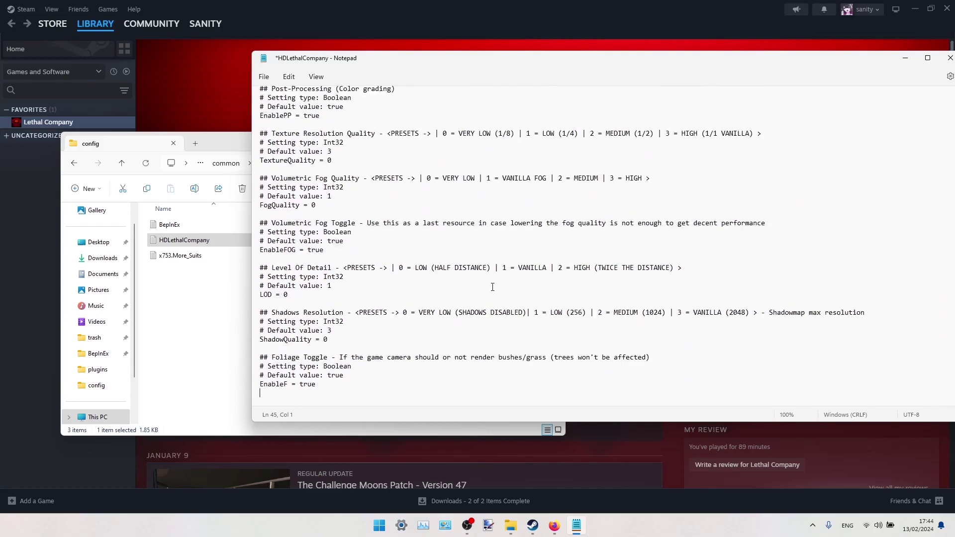
pyautogui.scroll(-10, 494, 279)
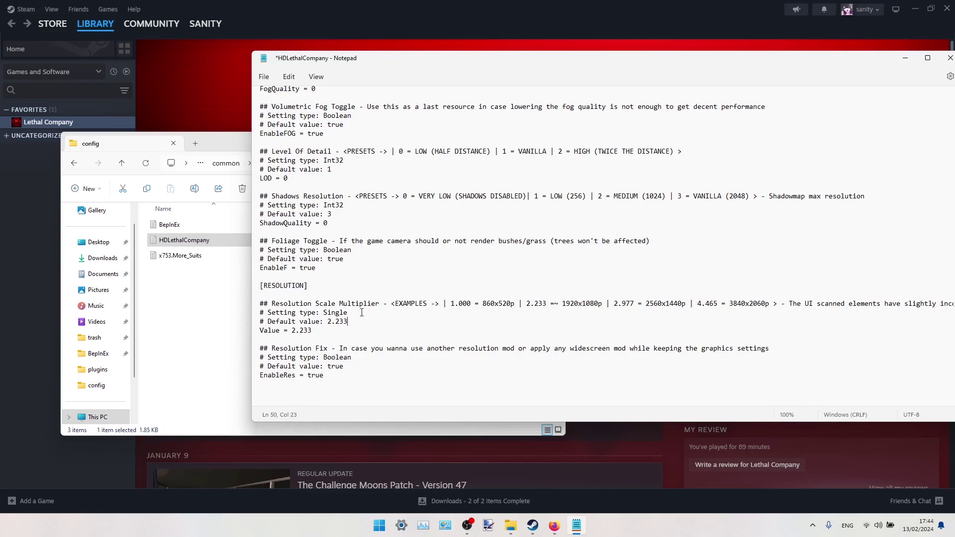
pyautogui.scroll(8, 361, 277)
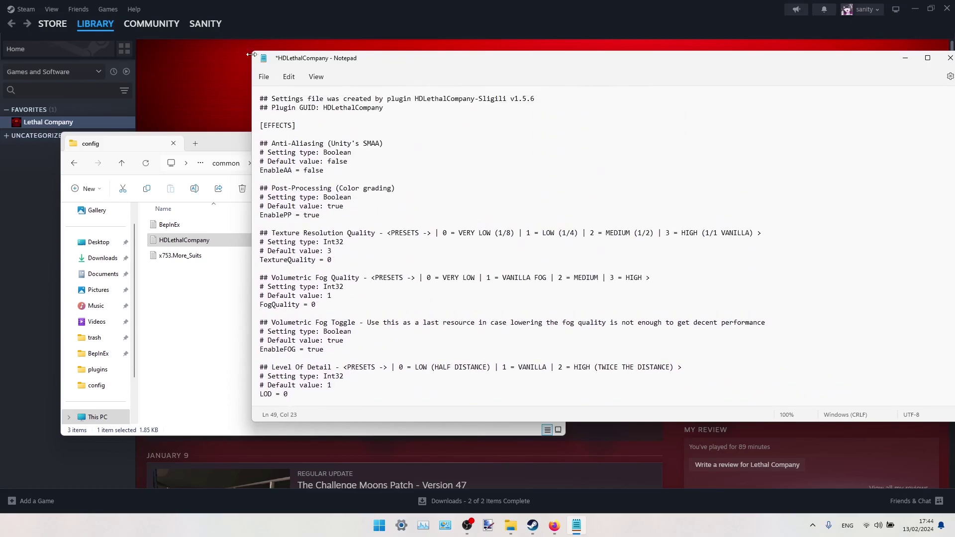
pyautogui.click(263, 76)
pyautogui.click(277, 143)
pyautogui.hotkey('alt', 'F4')
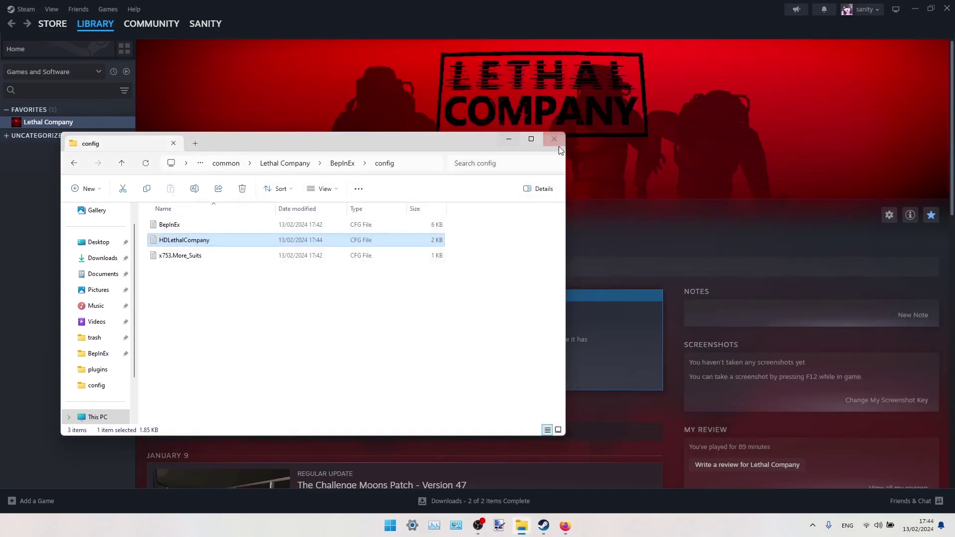
pyautogui.click(548, 142)
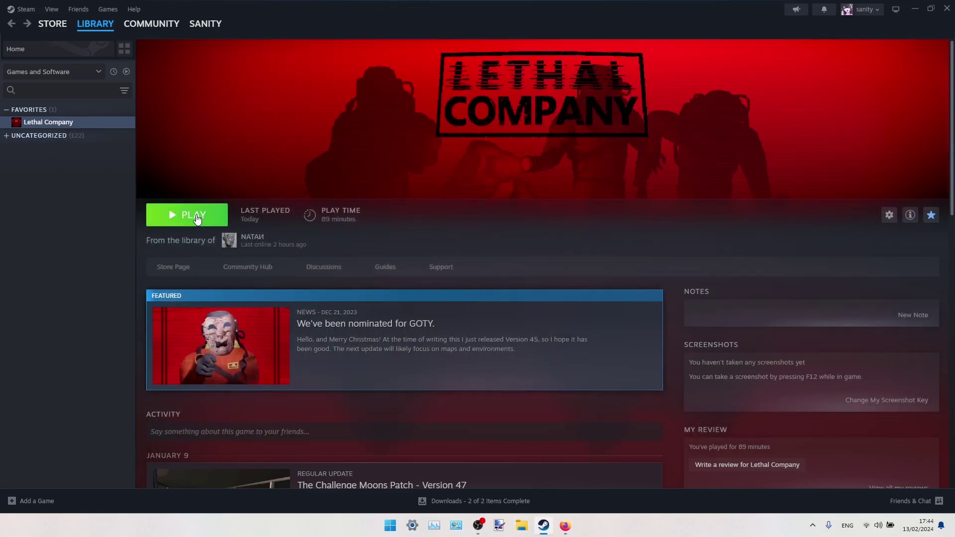
# Step: Launch Lethal Company from the Steam library in Online mode and host a game
pyautogui.click(196, 219)
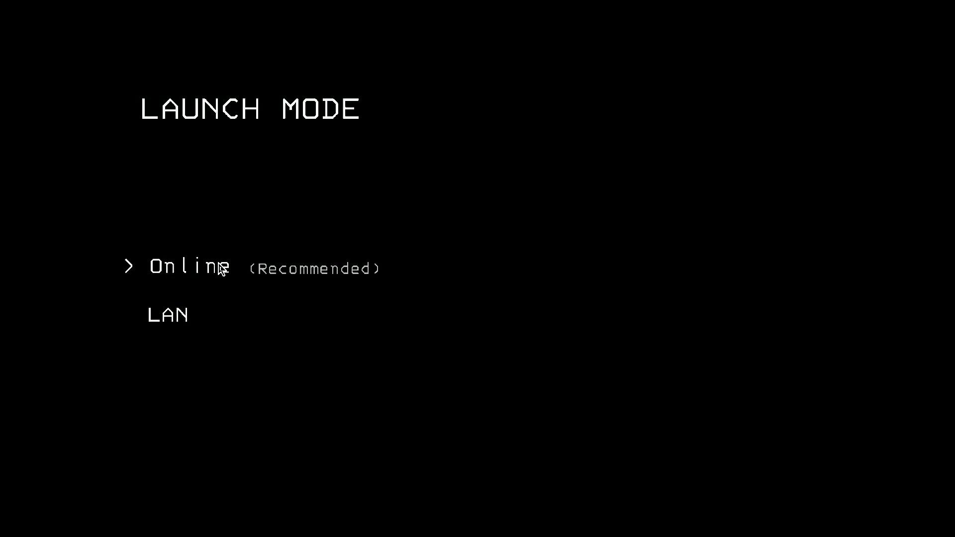
pyautogui.press('Return')
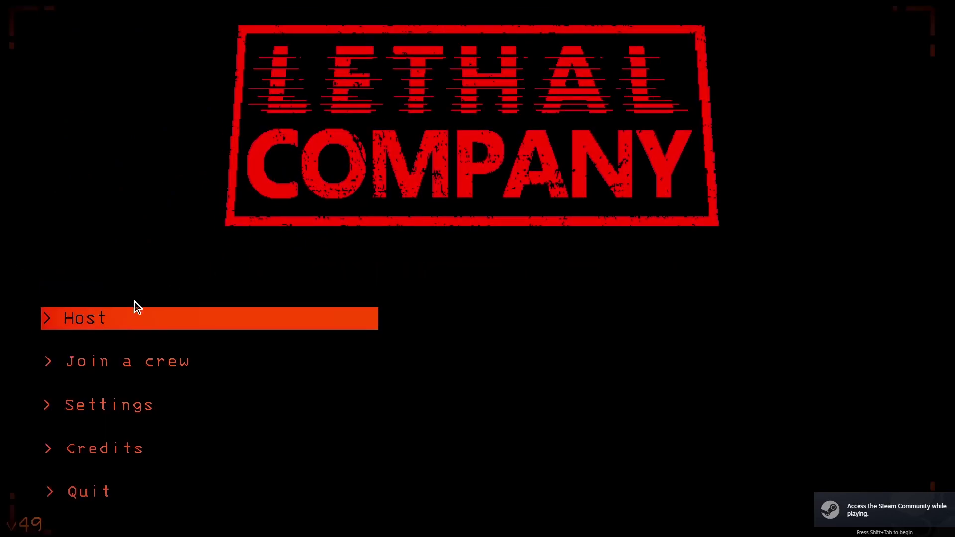
pyautogui.click(135, 306)
pyautogui.click(502, 322)
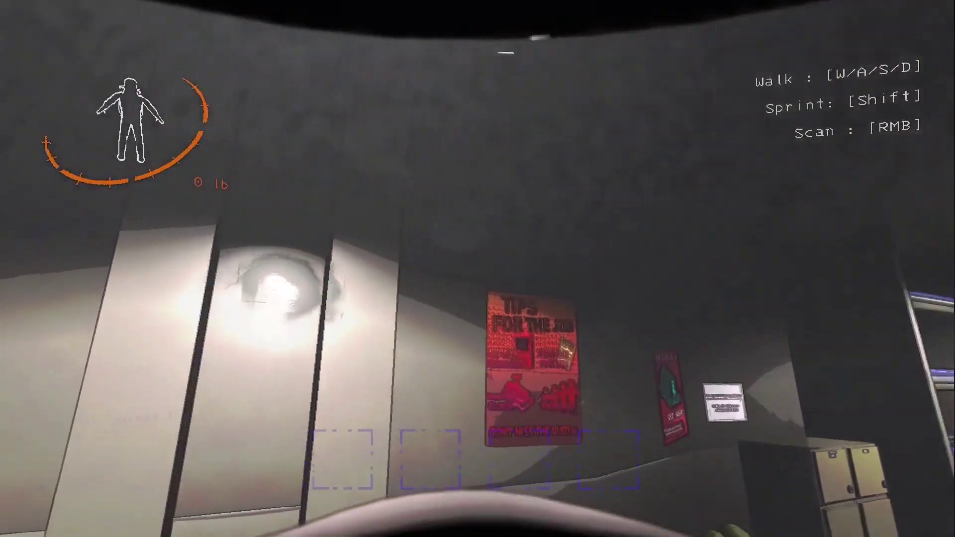
# Step: Walk through the ship past the suit rack to the control desk to inspect the game's graphics
pyautogui.press('w')
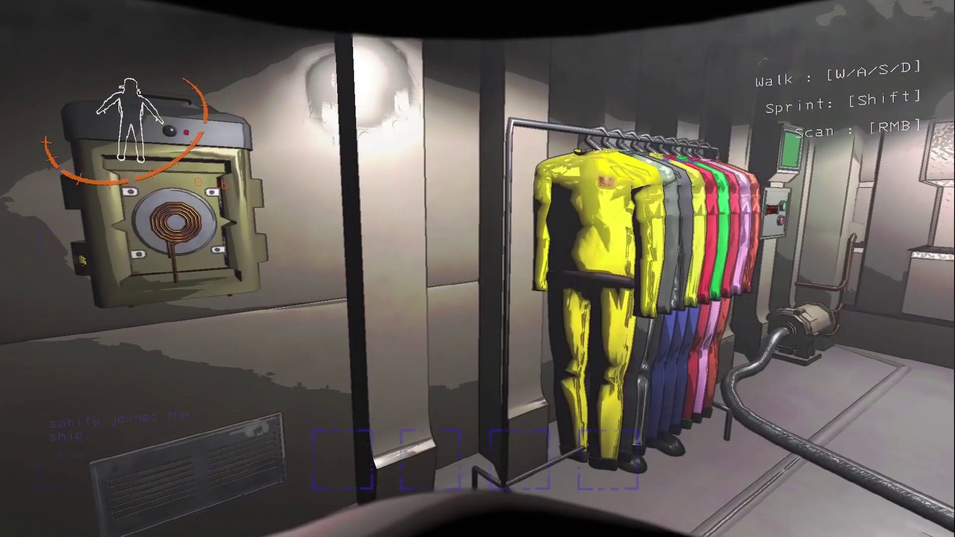
pyautogui.press('w')
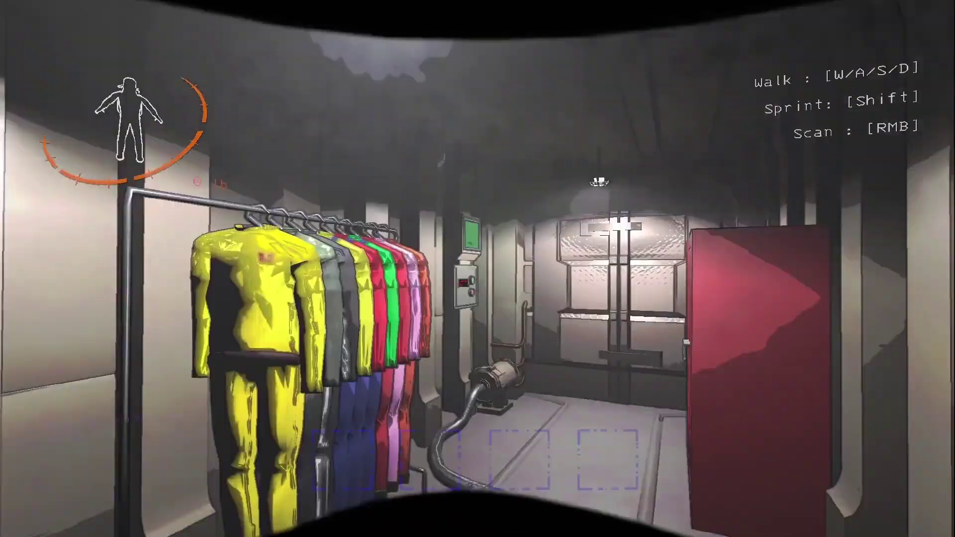
pyautogui.press('w')
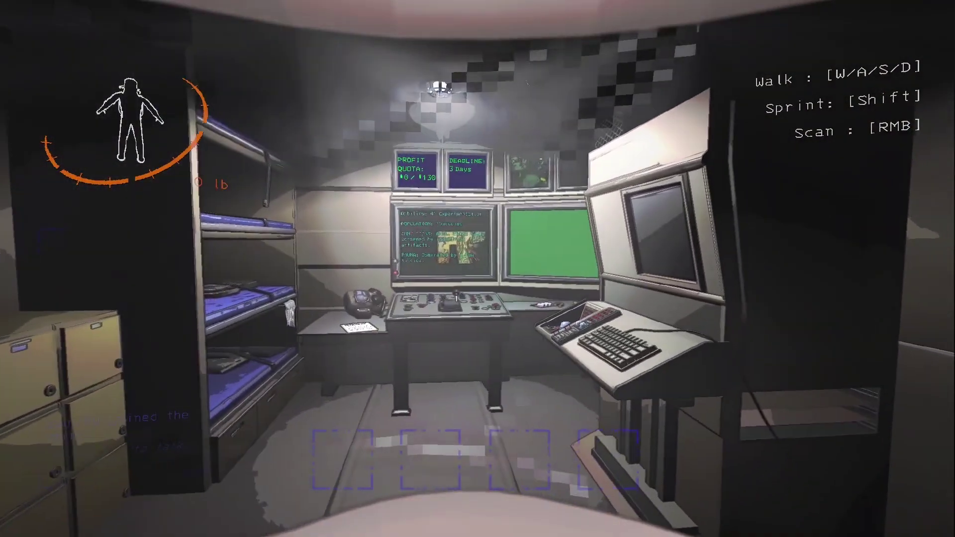
pyautogui.press('w')
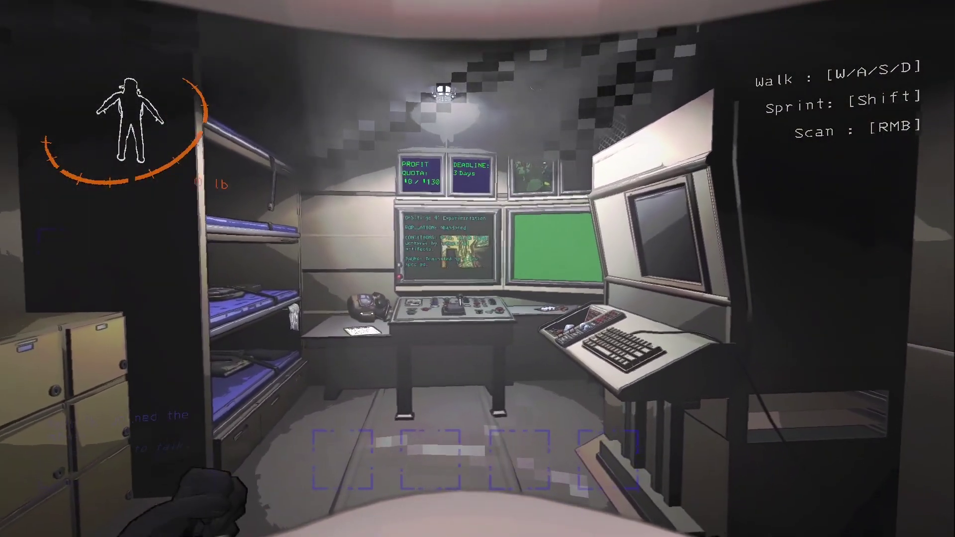